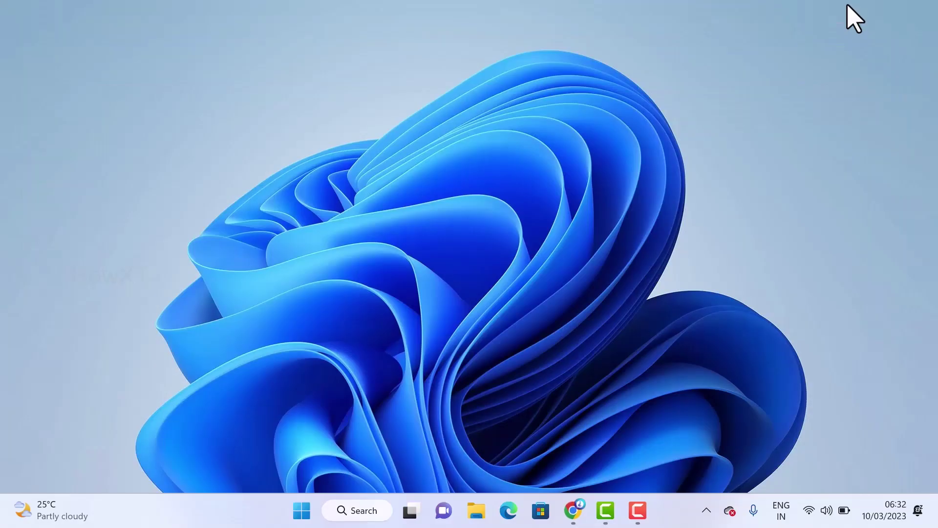
# Check in Settings that Windows Update shows the PC up to date, then close Settings.
pyautogui.press('super')
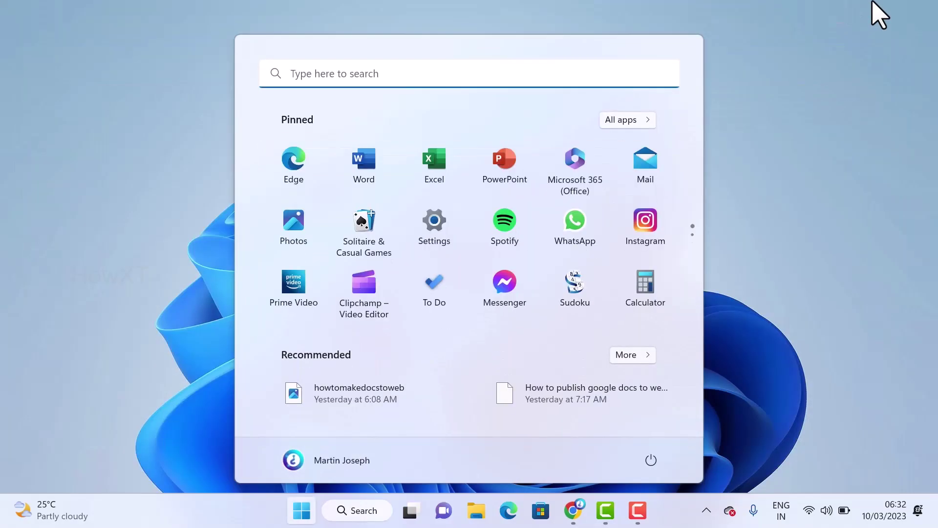
pyautogui.click(436, 240)
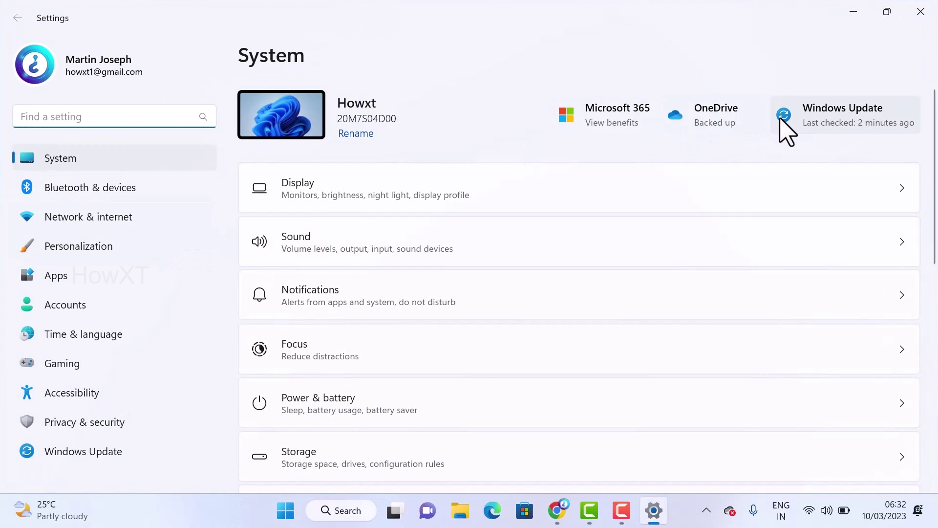
pyautogui.click(785, 128)
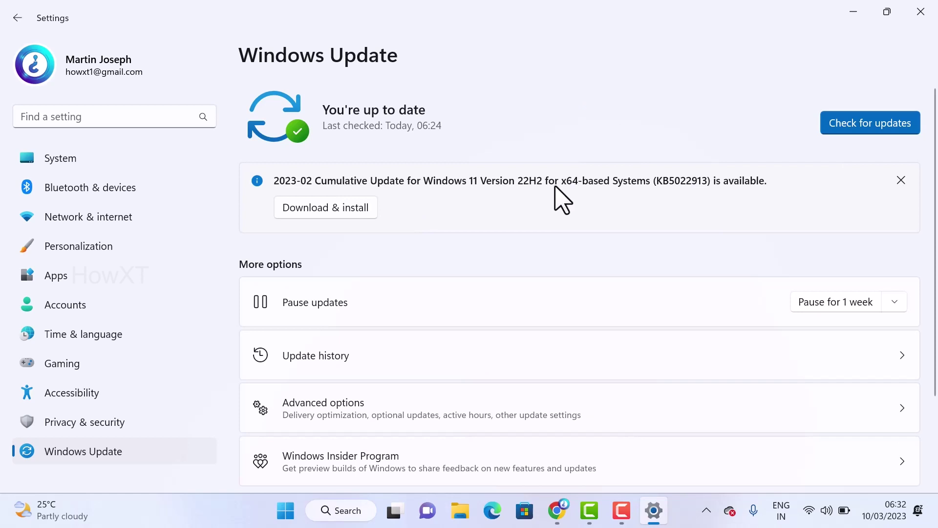
pyautogui.click(917, 11)
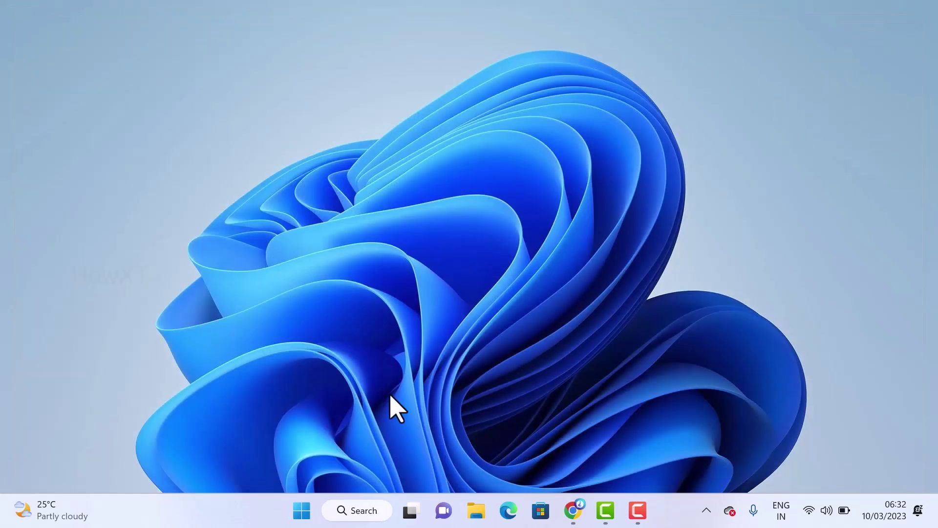
# Search Start for 'ps' and launch Paint with a blank canvas.
pyautogui.click(303, 510)
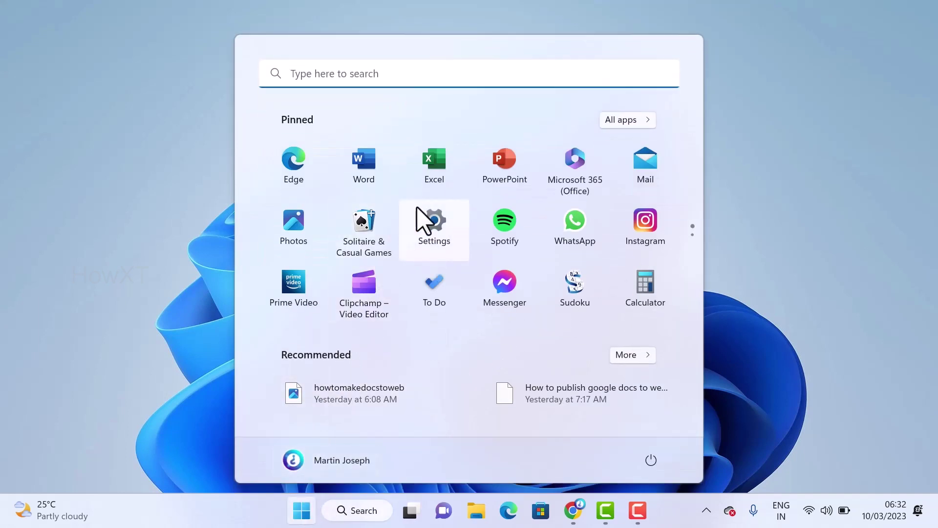
pyautogui.write('psi')
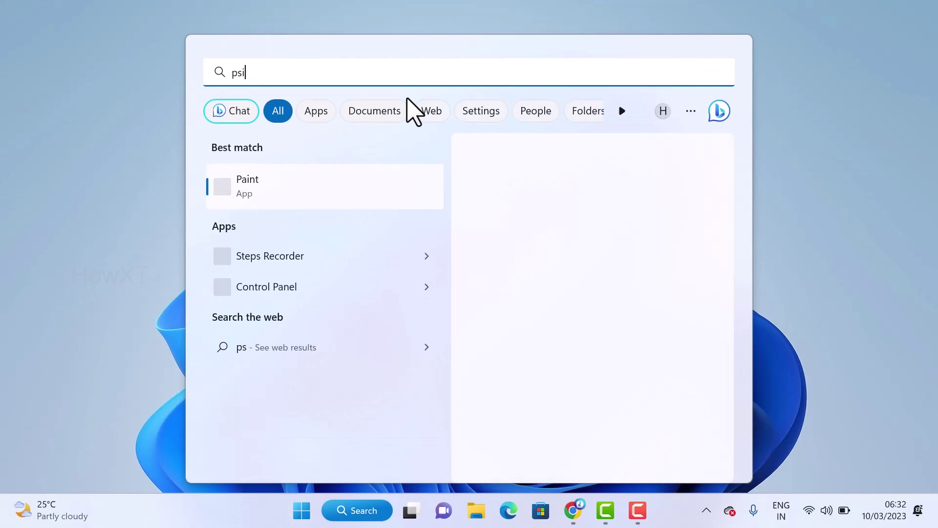
pyautogui.write('=')
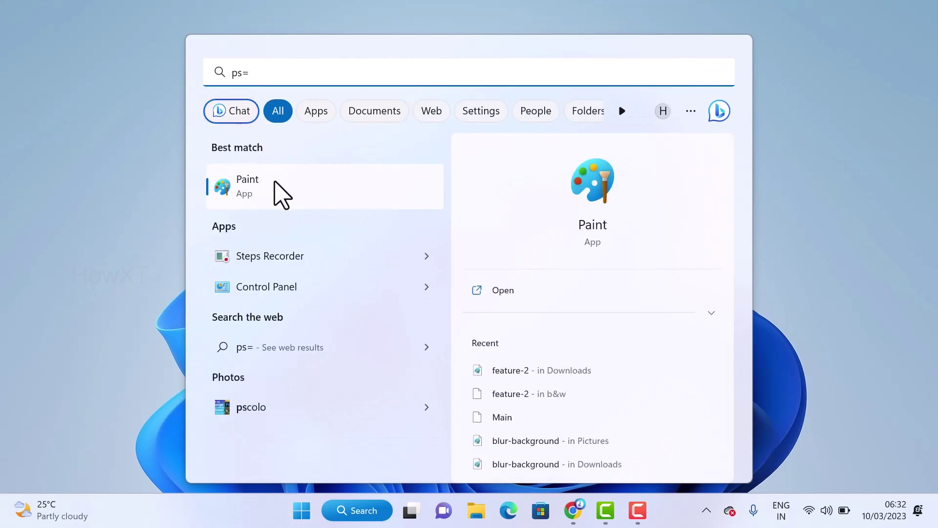
pyautogui.click(241, 198)
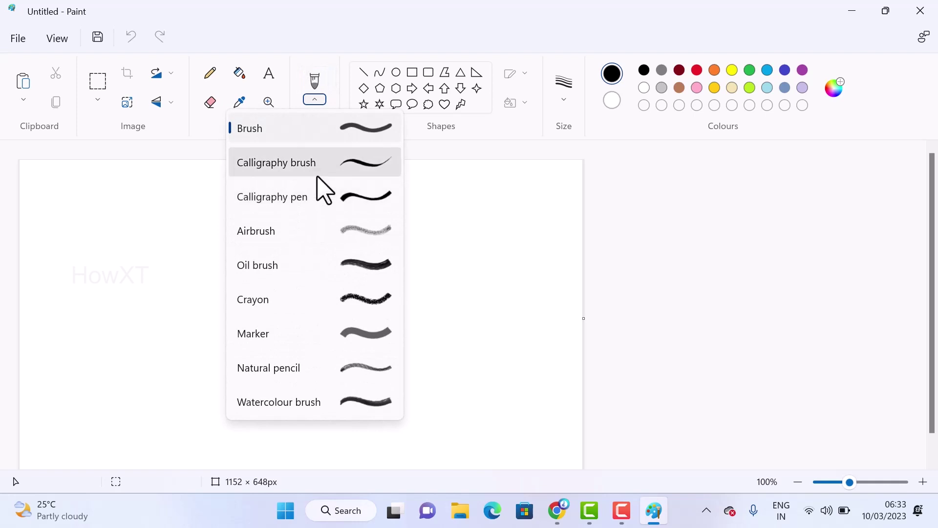
# Paint a long wavy black oil-brush stroke, four short strokes and an S-curve beneath it.
pyautogui.click(296, 266)
pyautogui.moveTo(27, 318); pyautogui.dragTo(479, 244)
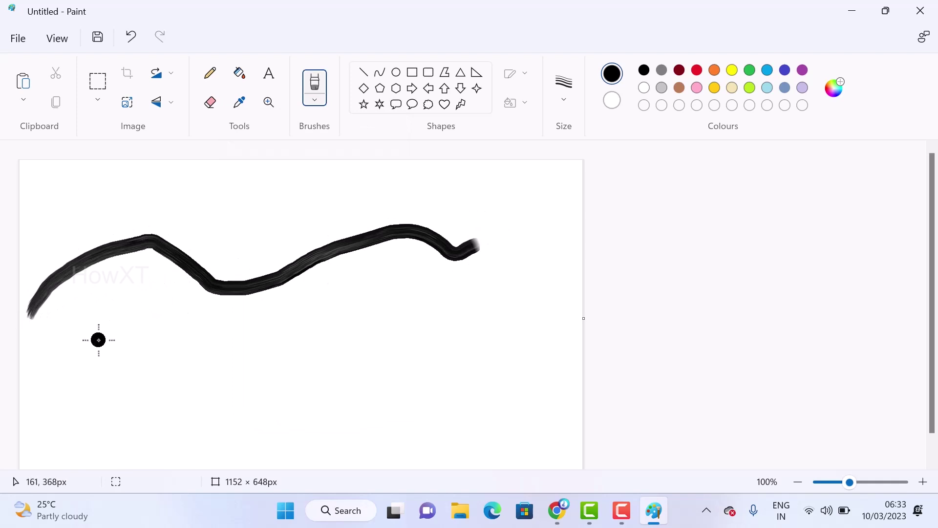
pyautogui.moveTo(99, 337); pyautogui.dragTo(150, 319)
pyautogui.moveTo(369, 304); pyautogui.dragTo(428, 285)
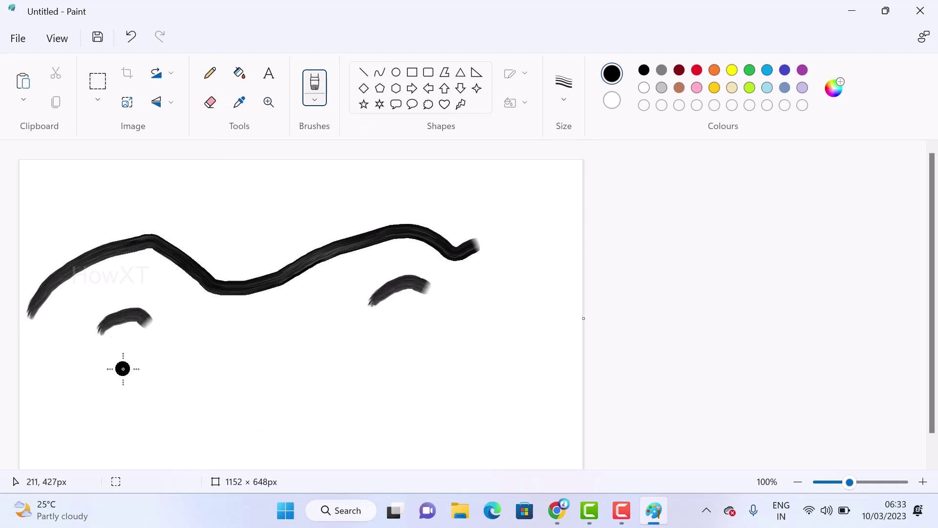
pyautogui.moveTo(109, 363); pyautogui.dragTo(177, 375)
pyautogui.moveTo(443, 321); pyautogui.dragTo(476, 315)
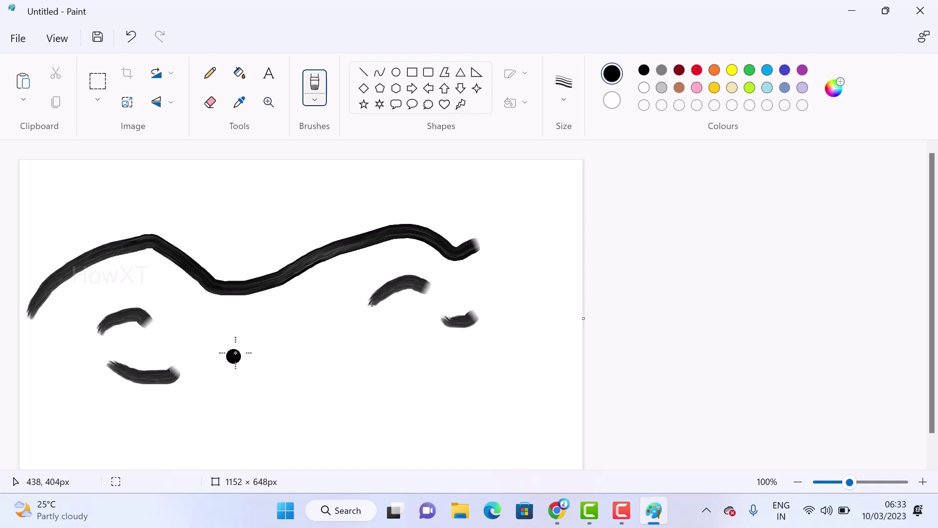
pyautogui.moveTo(238, 344)
pyautogui.mouseDown()
pyautogui.moveTo(393, 324)
pyautogui.moveTo(410, 377)
pyautogui.mouseUp()
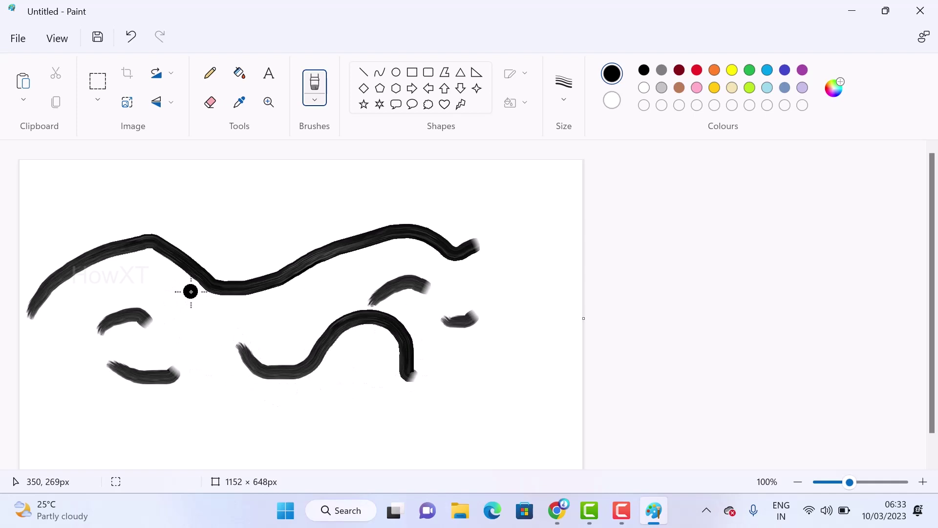
pyautogui.click(210, 102)
# Erase two gaps through the left section and upper-left curve of the long black stroke.
pyautogui.moveTo(159, 280)
pyautogui.mouseDown()
pyautogui.moveTo(162, 256)
pyautogui.moveTo(230, 249)
pyautogui.moveTo(184, 266)
pyautogui.mouseUp()
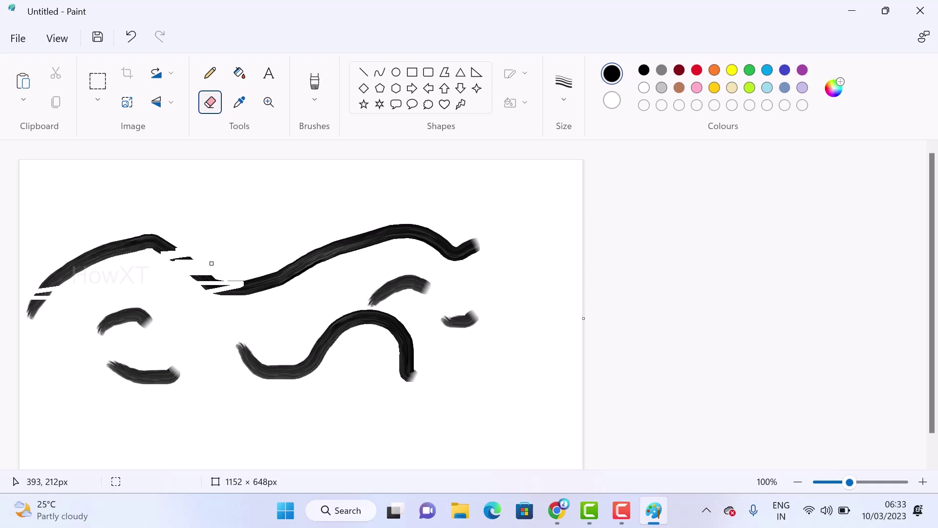
pyautogui.moveTo(217, 250)
pyautogui.mouseDown()
pyautogui.moveTo(197, 234)
pyautogui.moveTo(199, 267)
pyautogui.mouseUp()
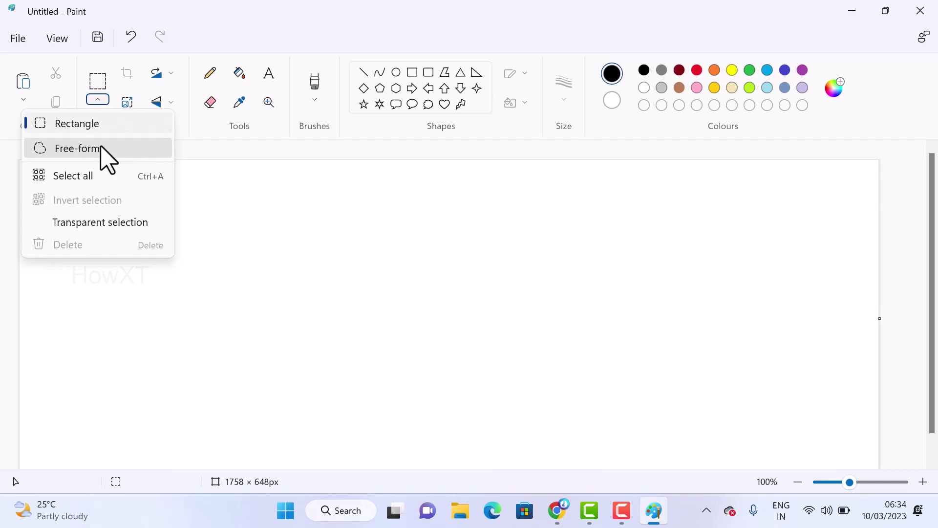
# Make a rectangular selection on the canvas and choose red as the drawing colour.
pyautogui.click(78, 125)
pyautogui.moveTo(185, 207); pyautogui.dragTo(414, 320)
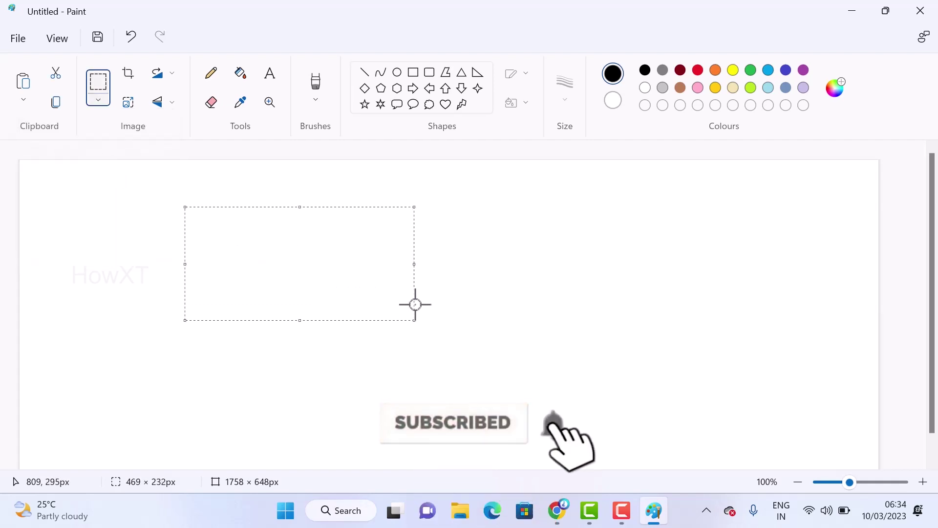
pyautogui.click(683, 72)
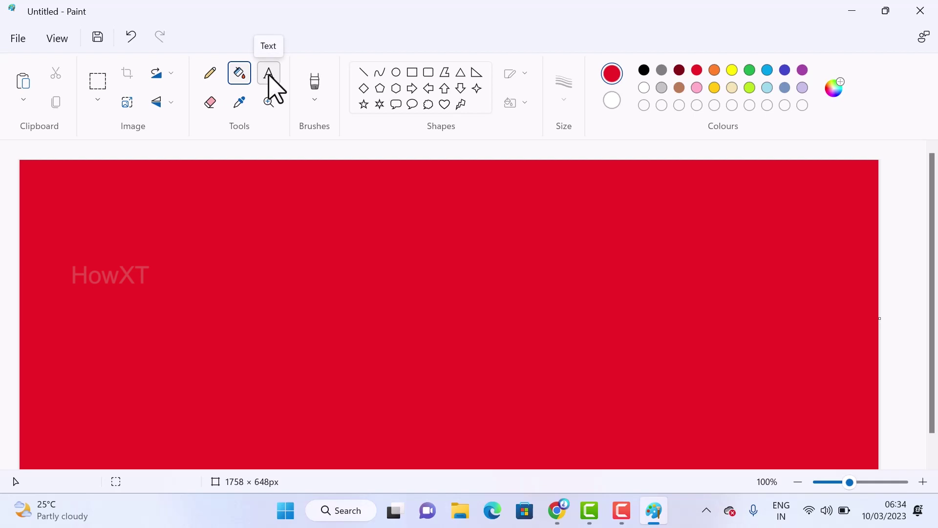
# Place a text box on the red canvas and clear the mistyped 'HWXT'.
pyautogui.click(235, 243)
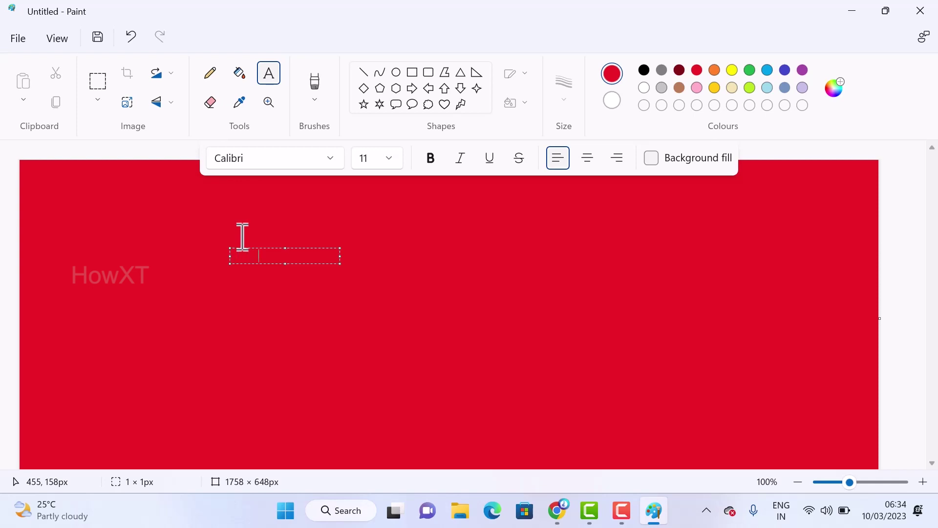
pyautogui.write('HWXT')
pyautogui.hotkey('ctrl', 'a')
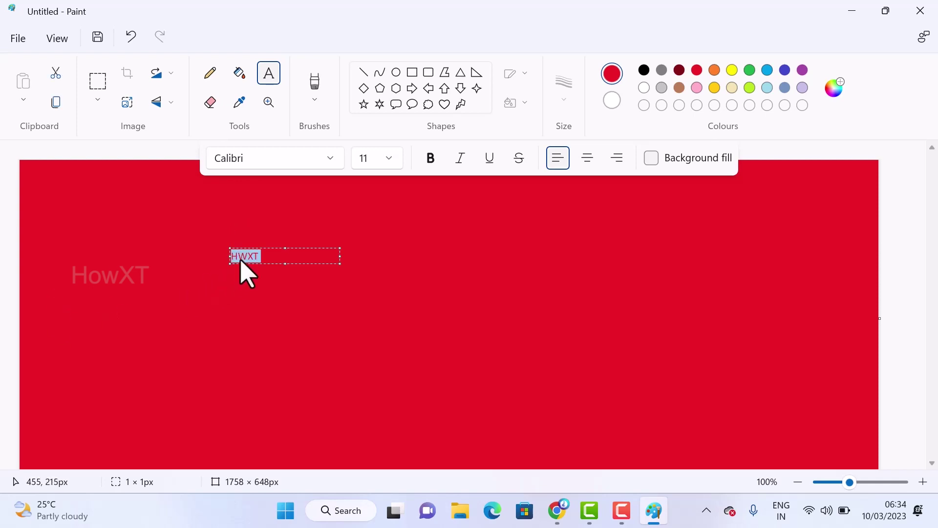
pyautogui.press('Delete')
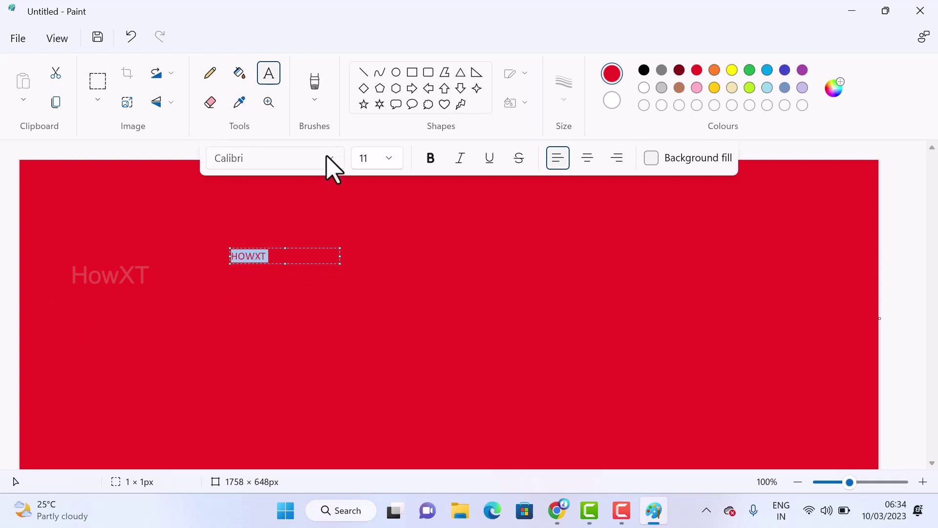
# Format the text as Brush Script MT, size 20, bold, with a white background fill.
pyautogui.click(308, 161)
pyautogui.click(272, 132)
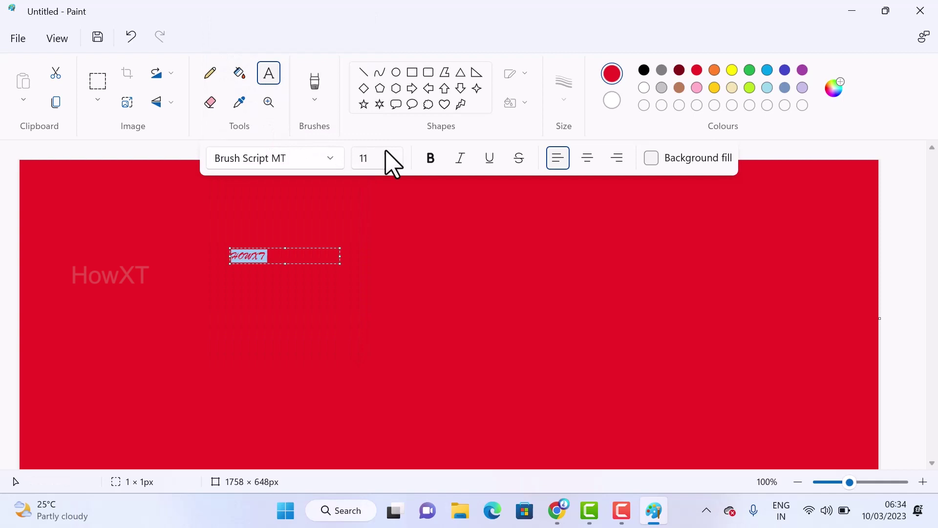
pyautogui.click(390, 157)
pyautogui.click(372, 406)
pyautogui.click(433, 158)
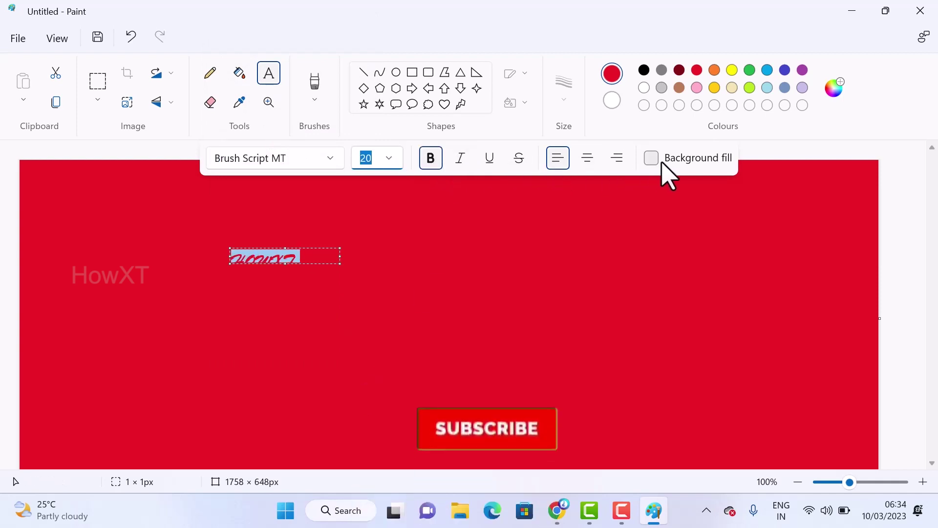
pyautogui.click(655, 161)
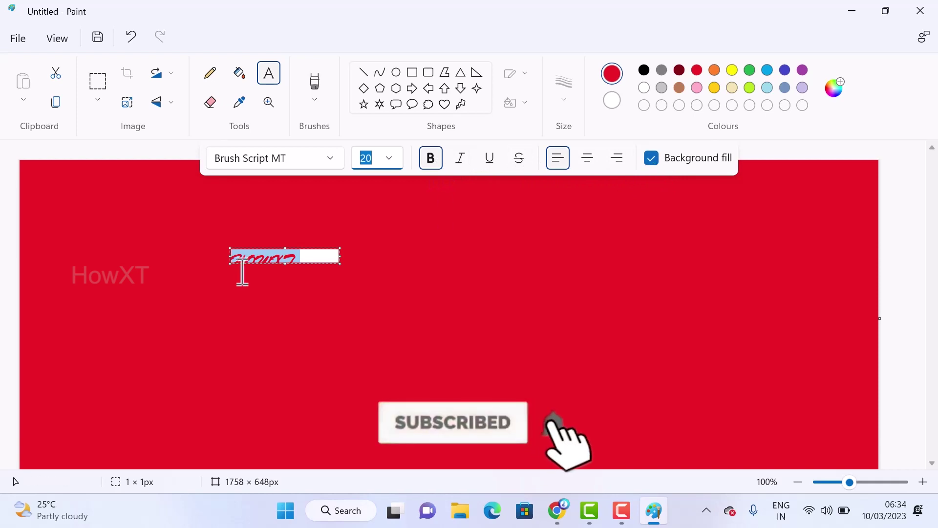
# Type 'dafads' in a second text box and commit it to the canvas.
pyautogui.click(330, 261)
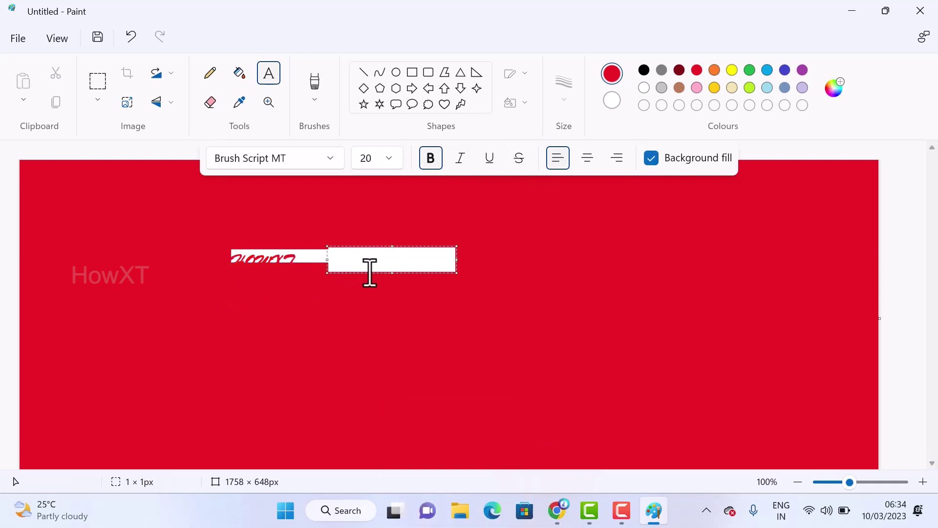
pyautogui.write('dfdsfdafads')
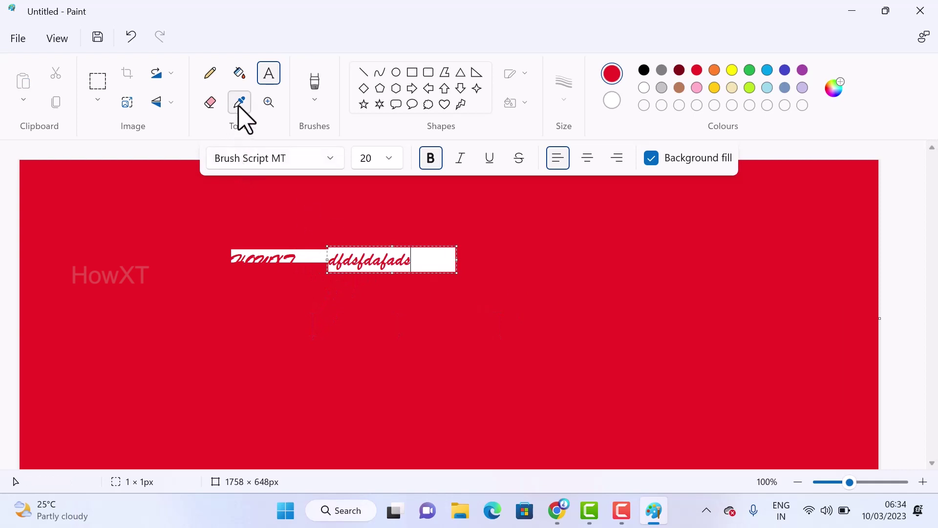
pyautogui.click(537, 255)
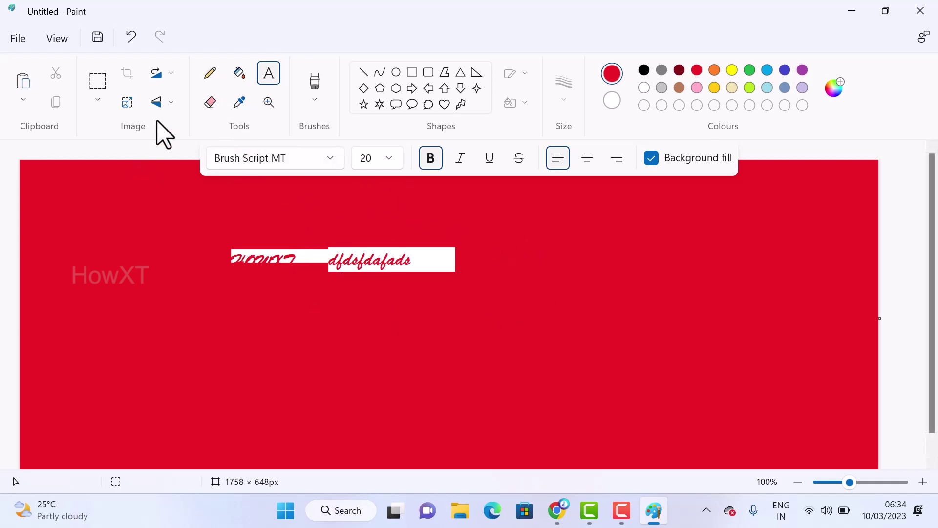
# Flood-fill the white text backgrounds with red.
pyautogui.click(239, 103)
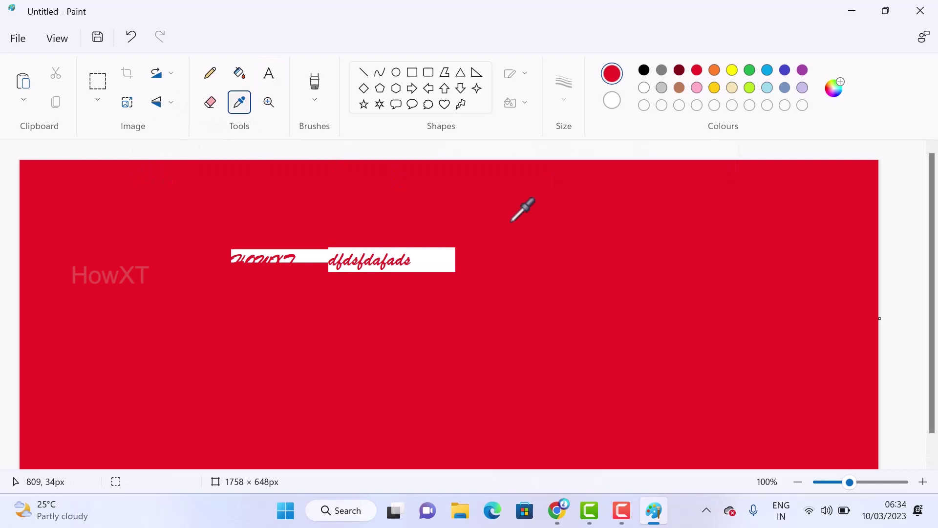
pyautogui.click(572, 214)
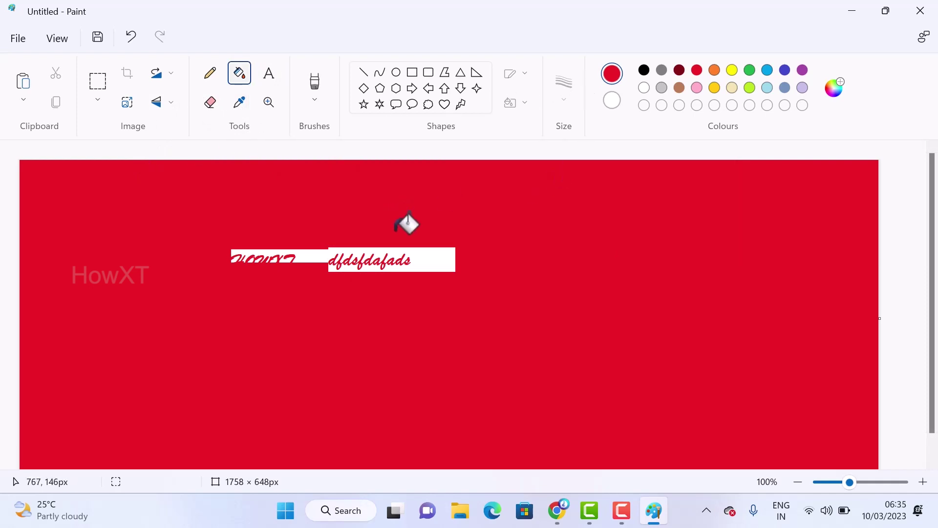
pyautogui.click(432, 250)
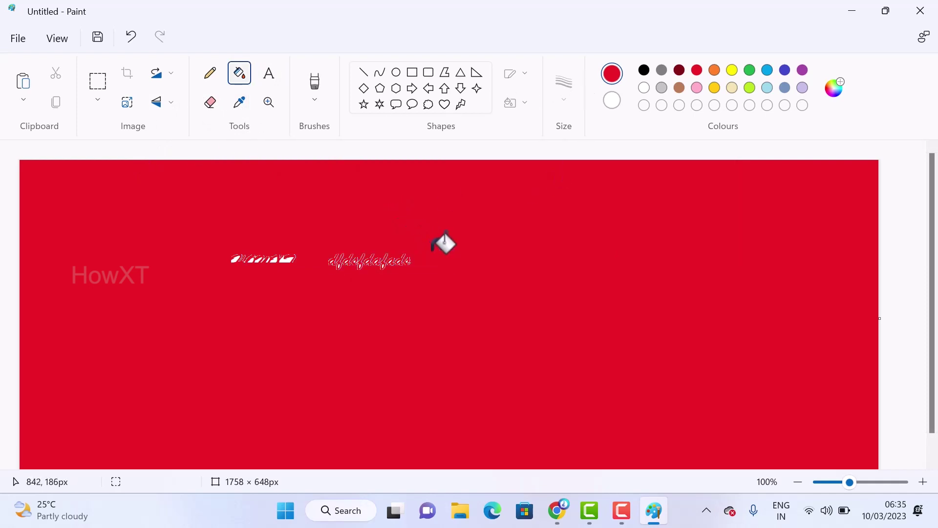
# Zoom to 200% and paint two long orange brush strokes across the canvas.
pyautogui.click(268, 101)
pyautogui.click(249, 239)
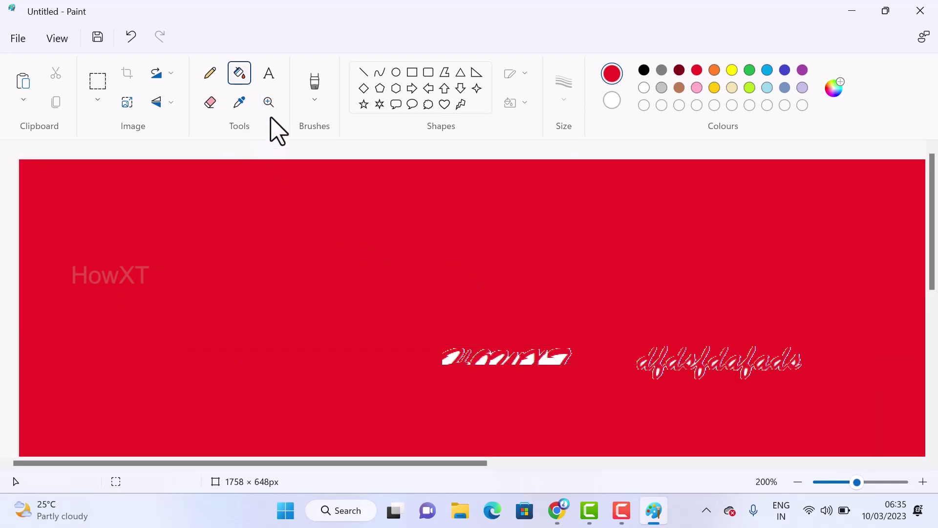
pyautogui.click(315, 90)
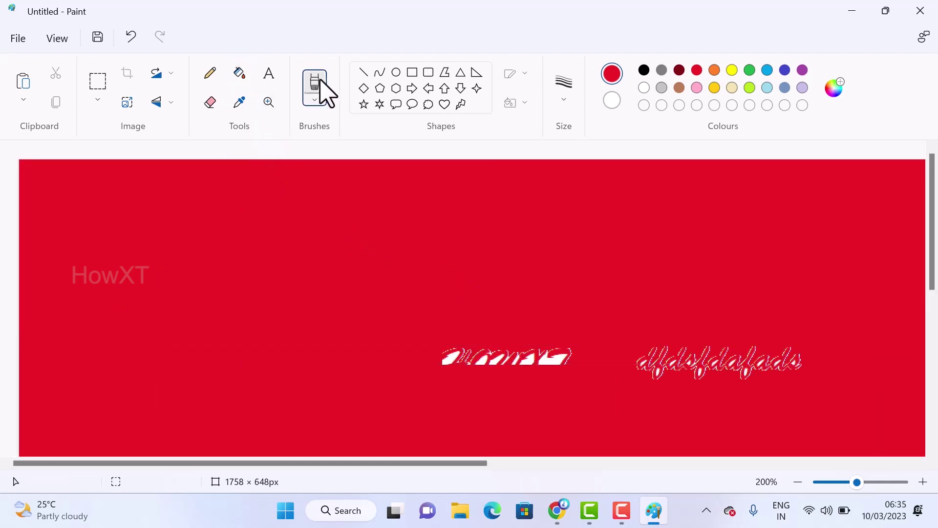
pyautogui.click(662, 71)
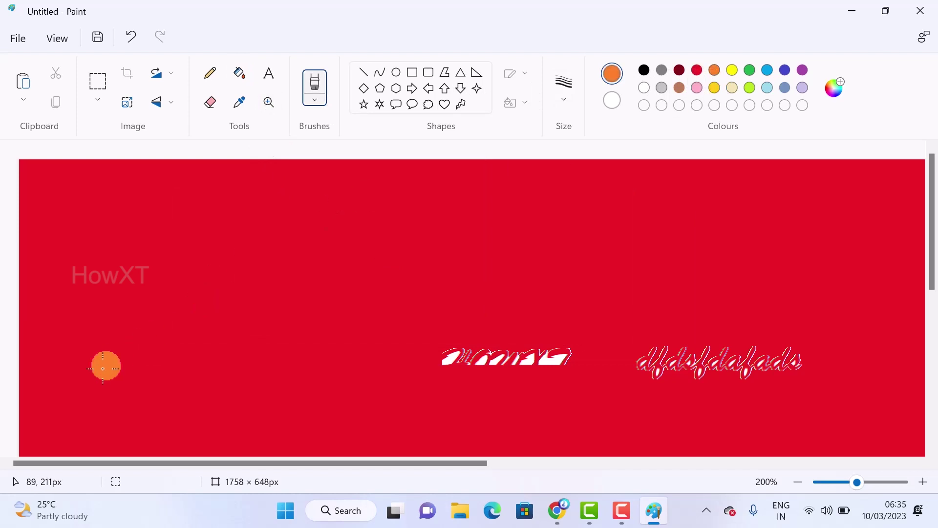
pyautogui.moveTo(104, 365)
pyautogui.mouseDown()
pyautogui.moveTo(387, 248)
pyautogui.moveTo(550, 215)
pyautogui.mouseUp()
pyautogui.moveTo(158, 398)
pyautogui.mouseDown()
pyautogui.moveTo(342, 312)
pyautogui.moveTo(620, 241)
pyautogui.mouseUp()
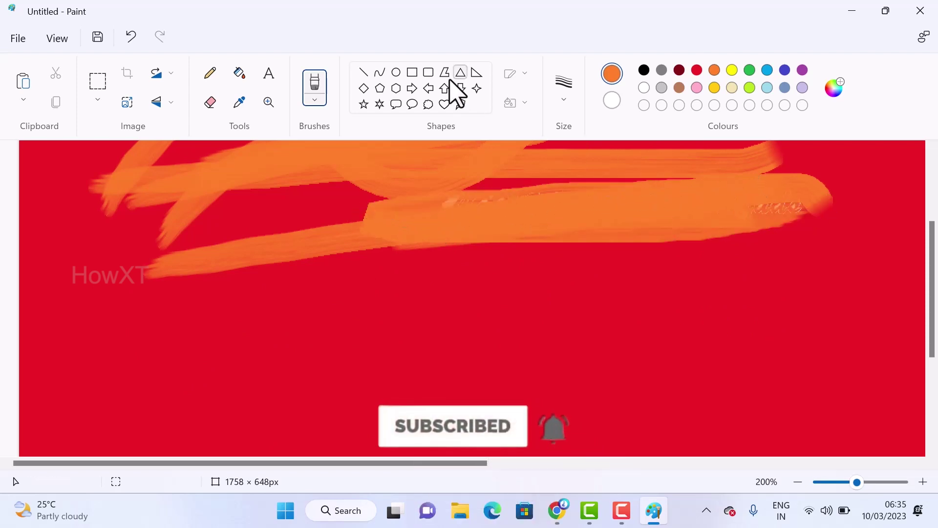
# Draw an orange rectangle outline and two orange down arrows on the lower canvas.
pyautogui.click(412, 73)
pyautogui.moveTo(192, 308)
pyautogui.mouseDown()
pyautogui.moveTo(373, 395)
pyautogui.moveTo(529, 420)
pyautogui.mouseUp()
pyautogui.click(460, 88)
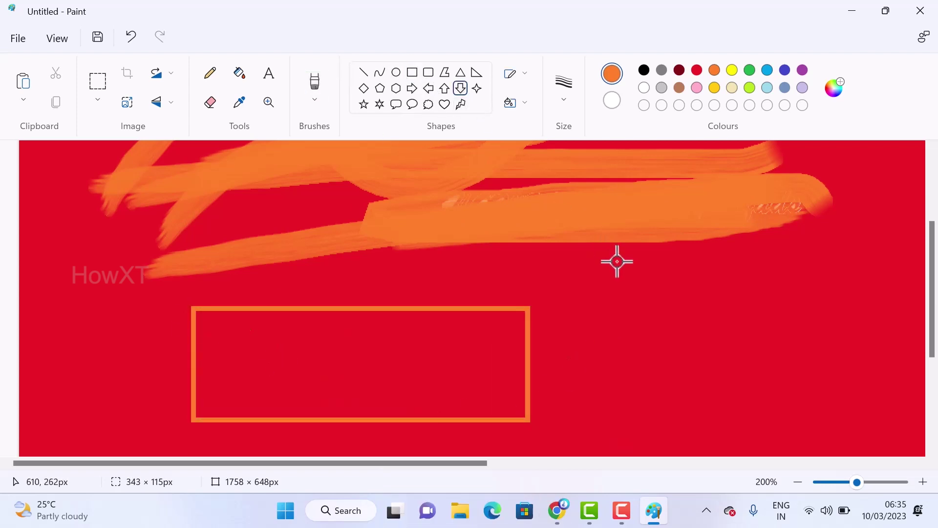
pyautogui.moveTo(617, 262); pyautogui.dragTo(712, 414)
pyautogui.moveTo(749, 279); pyautogui.dragTo(854, 403)
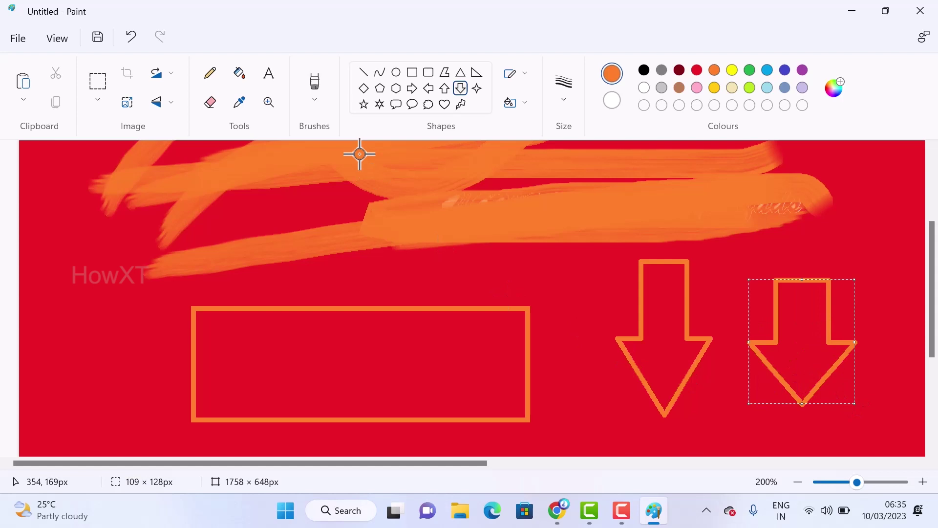
# Draw a heart outline left of the rectangle and recolour it blue.
pyautogui.click(444, 104)
pyautogui.moveTo(76, 251); pyautogui.dragTo(206, 397)
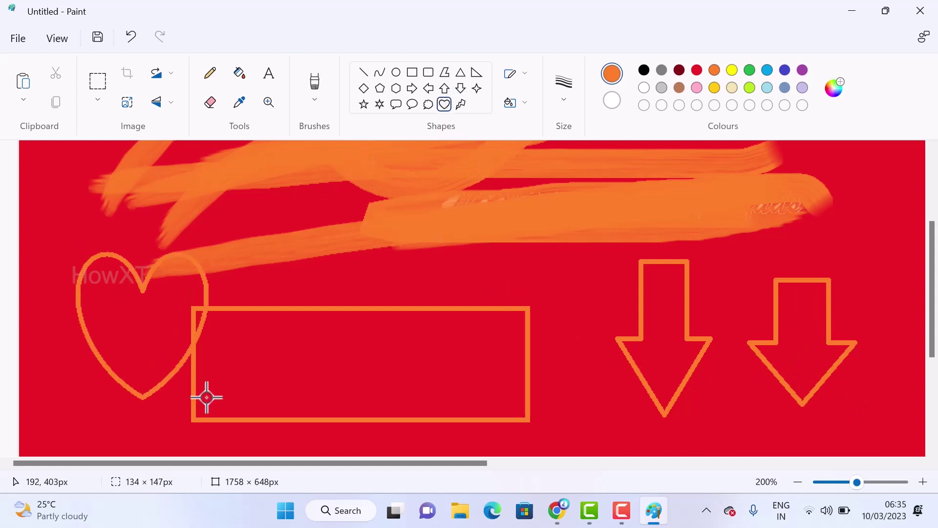
pyautogui.click(732, 71)
pyautogui.click(766, 71)
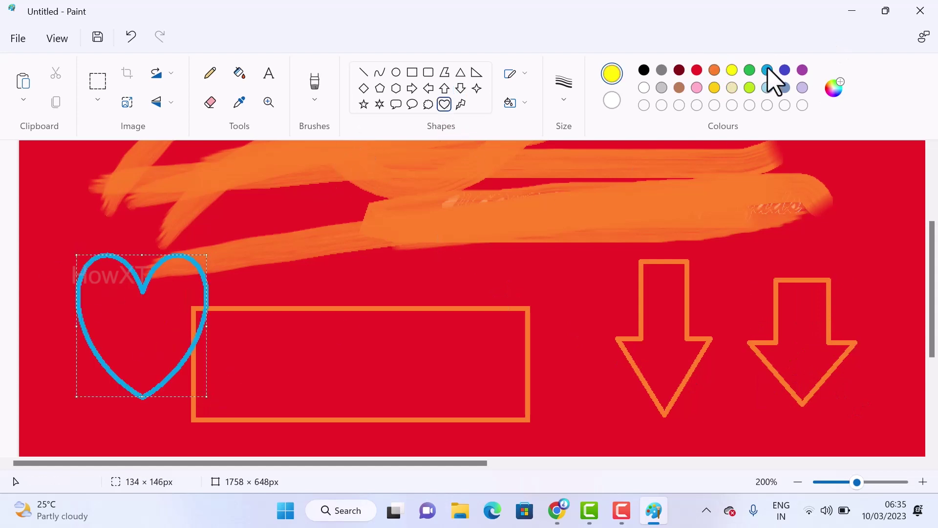
pyautogui.click(517, 104)
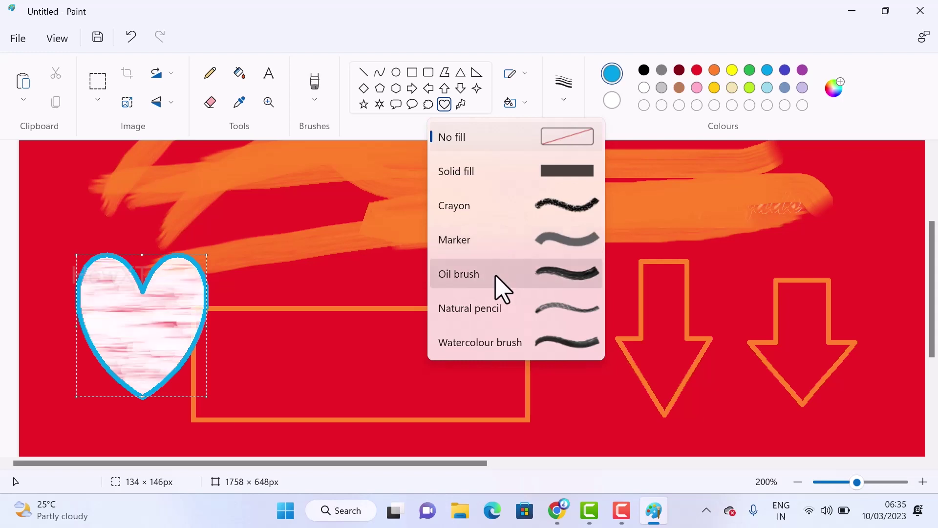
# Give the heart an oil-brush textured fill and set its outline thickness.
pyautogui.click(501, 287)
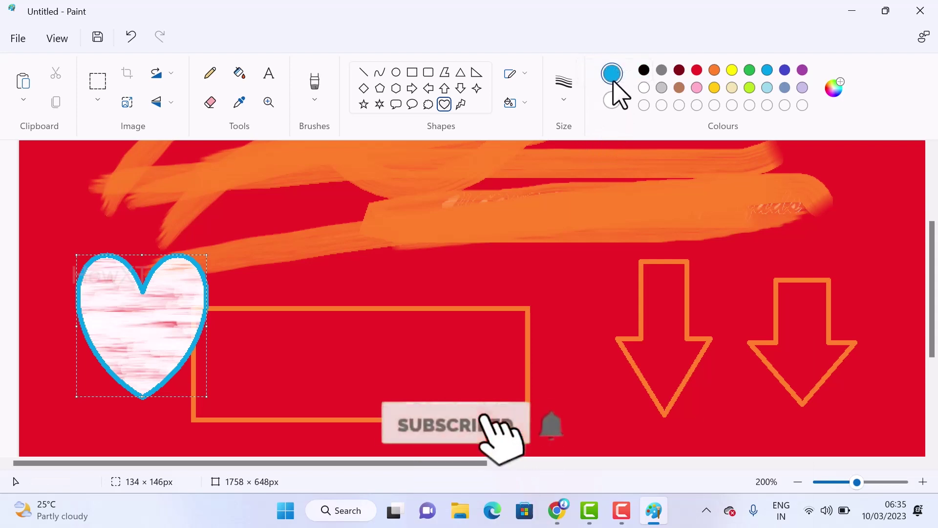
pyautogui.click(519, 80)
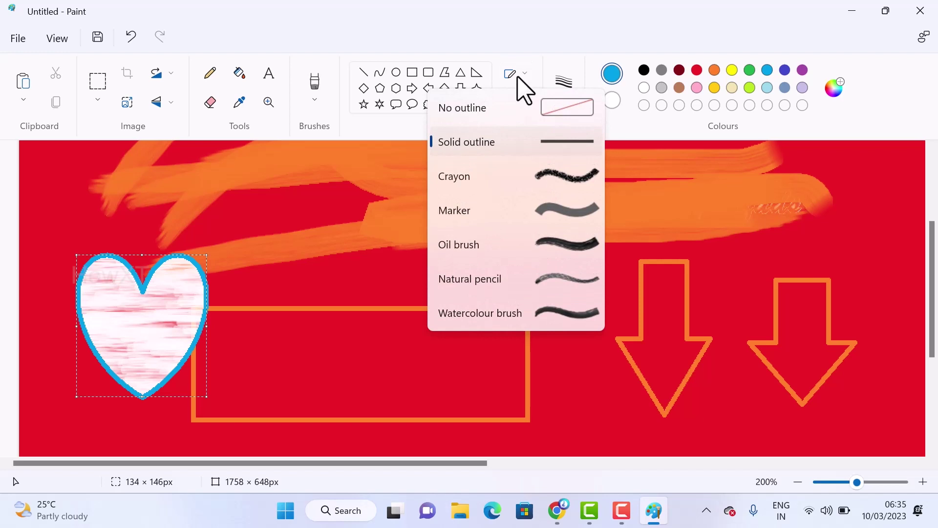
pyautogui.click(589, 88)
pyautogui.click(568, 91)
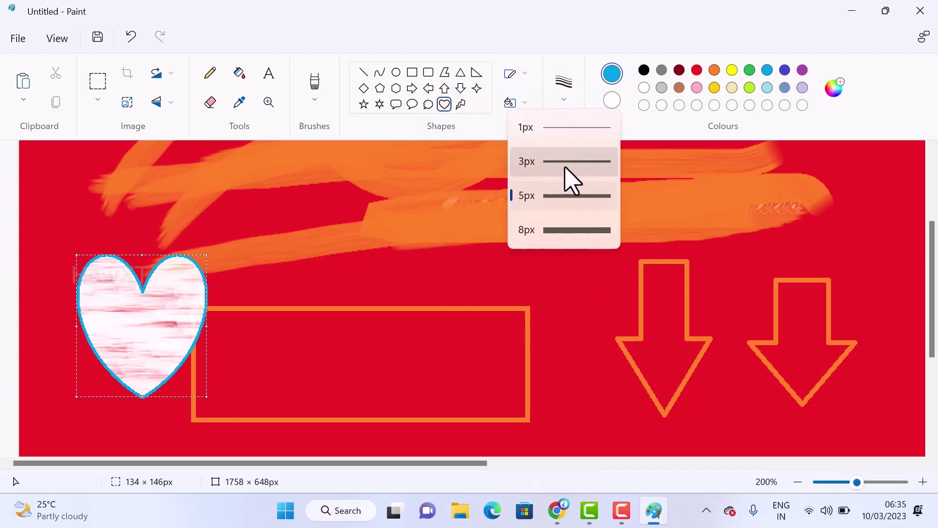
pyautogui.click(569, 166)
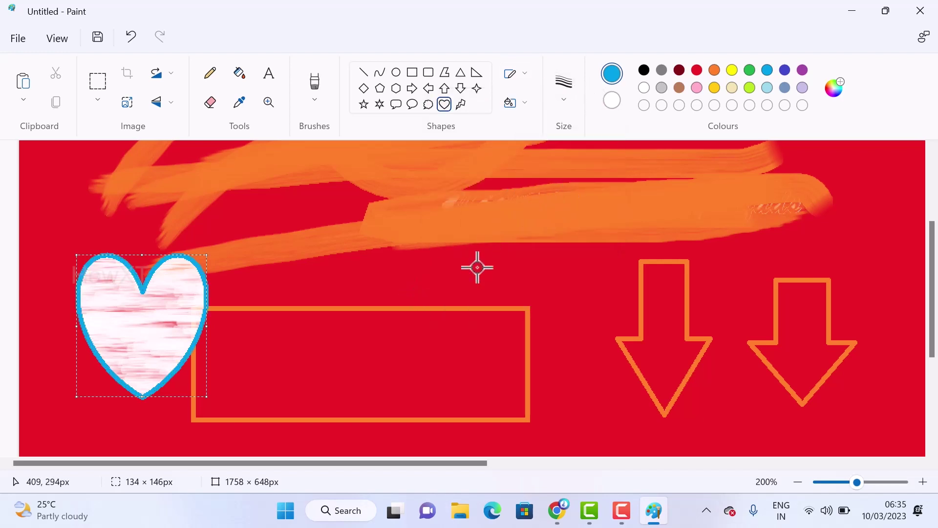
# Change the heart's outline to a custom magenta colour (#E81CC2).
pyautogui.click(830, 90)
pyautogui.click(430, 159)
pyautogui.click(428, 105)
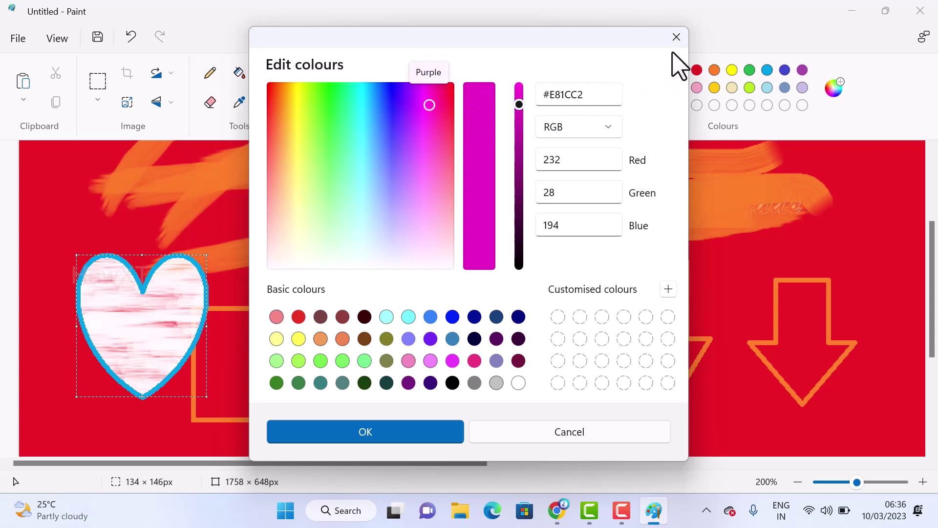
pyautogui.click(322, 434)
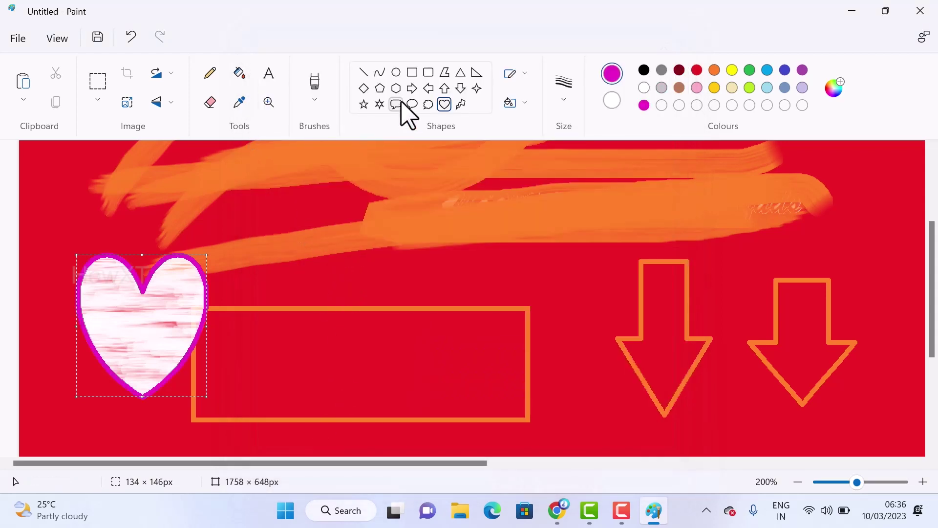
pyautogui.click(412, 72)
# Draw a magenta-outlined textured rectangle over the orange one, then paste a copied picture.
pyautogui.moveTo(344, 254); pyautogui.dragTo(541, 375)
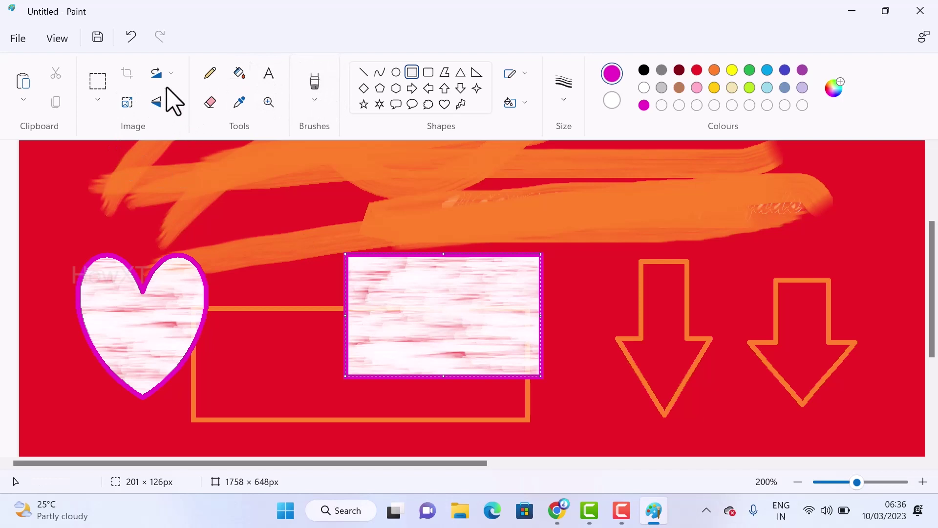
pyautogui.click(24, 100)
pyautogui.click(40, 128)
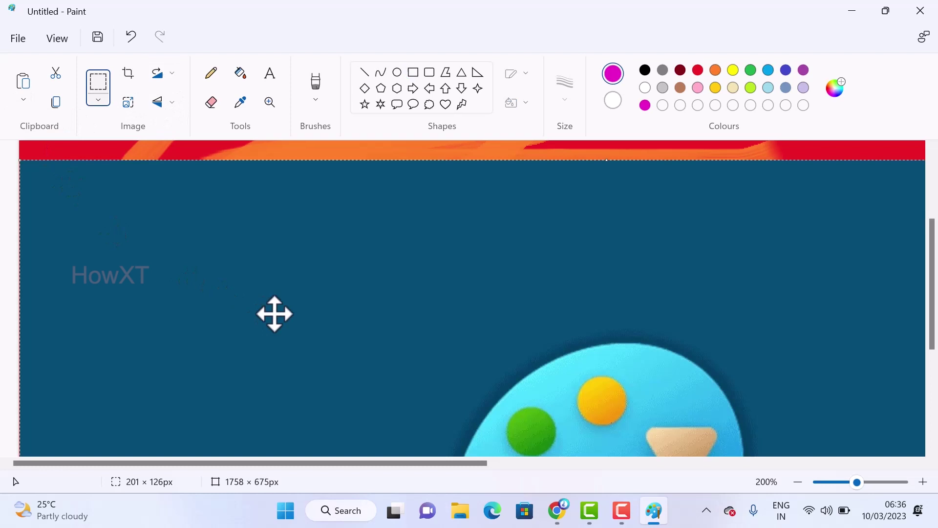
pyautogui.press('Delete')
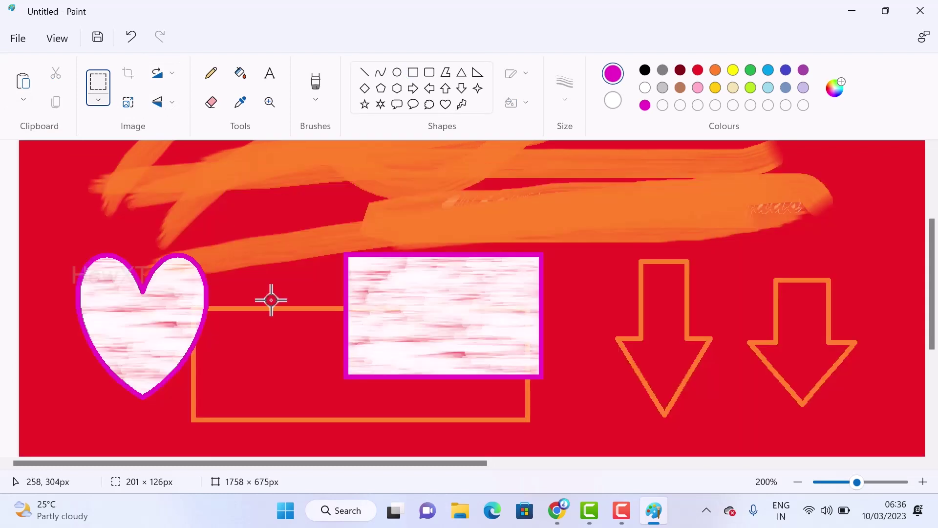